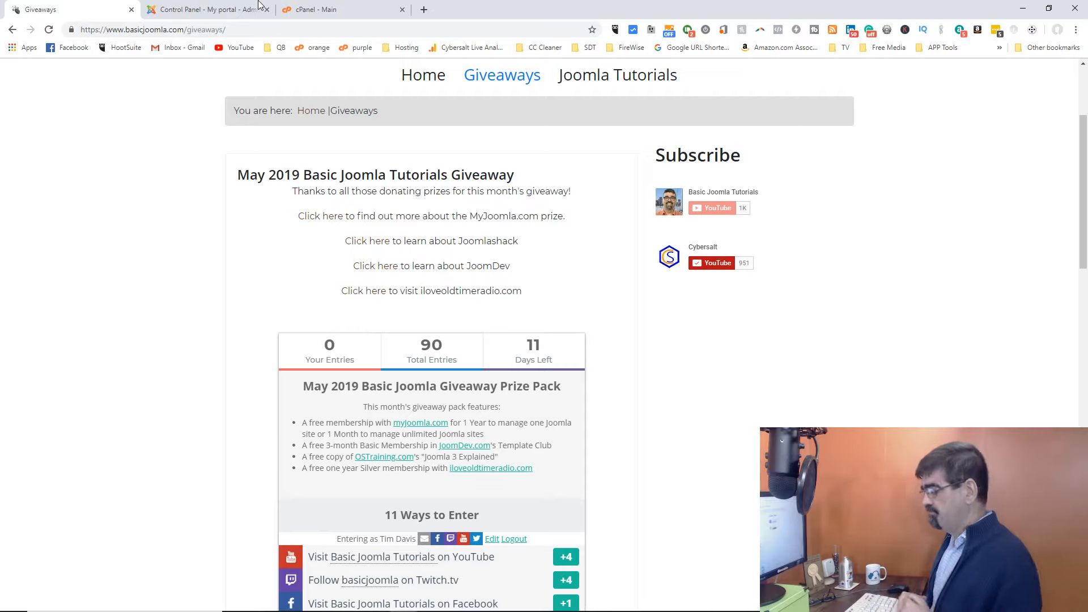
Switch to cPanel and start creating a new email account from Email Accounts.
{"action": "left_click", "coordinate": [304, 10]}
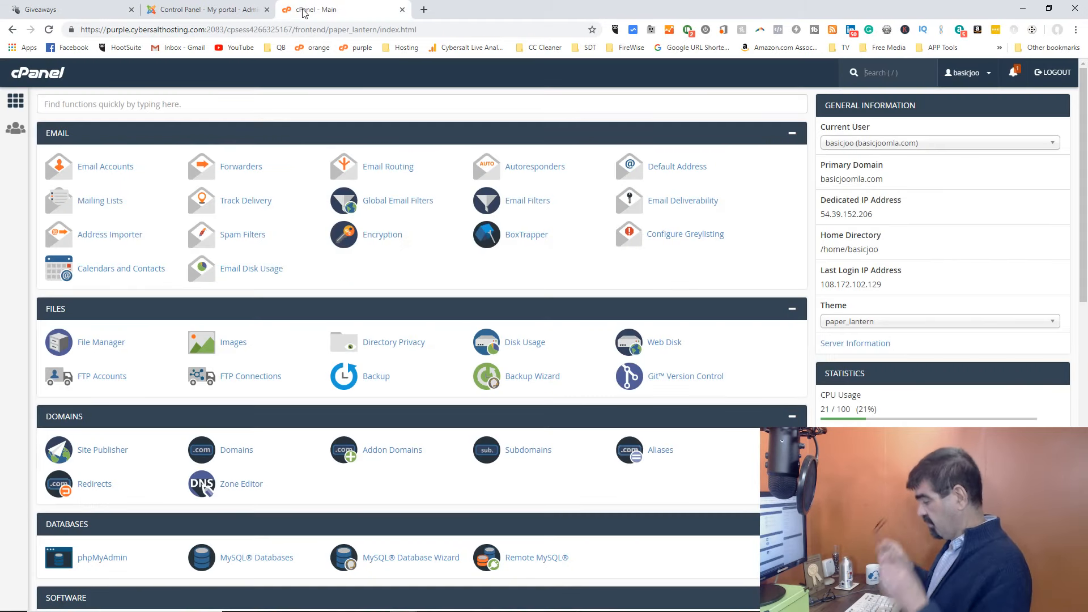
{"action": "key", "text": "slash"}
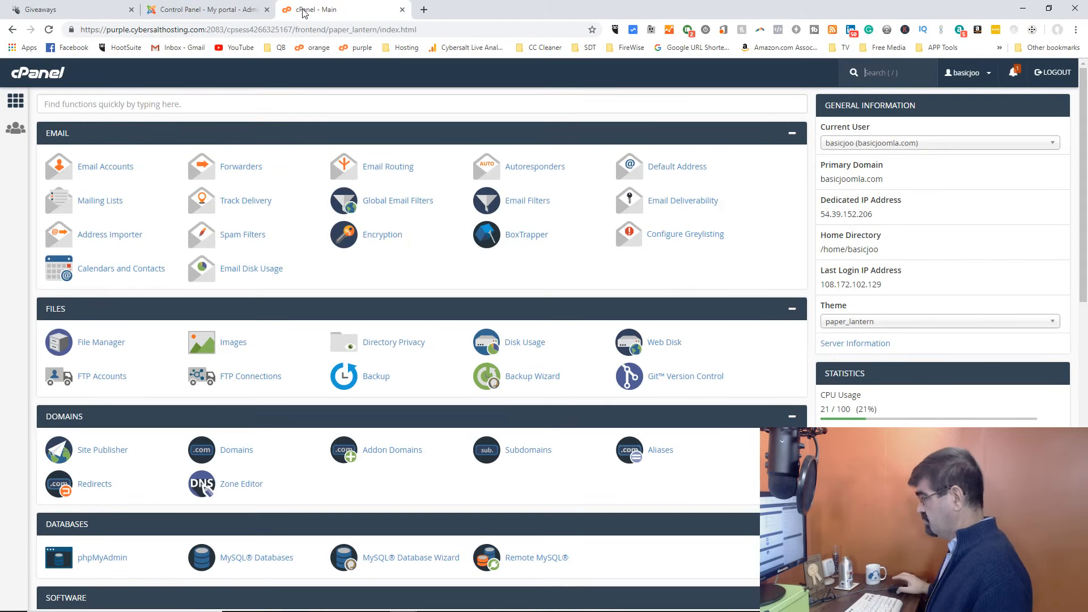
{"action": "left_click", "coordinate": [128, 170]}
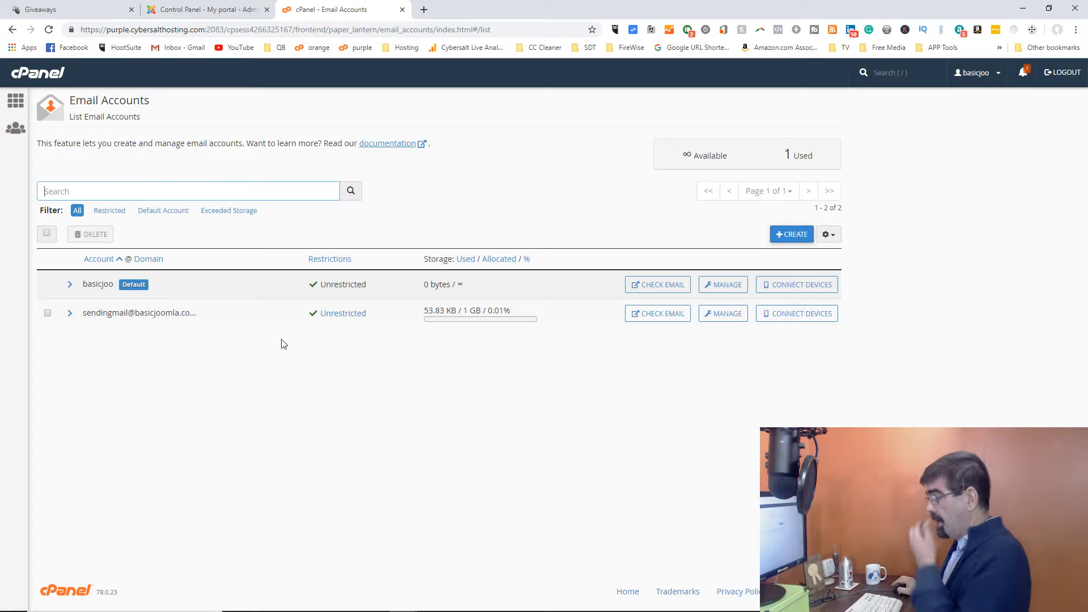
{"action": "left_click", "coordinate": [785, 236]}
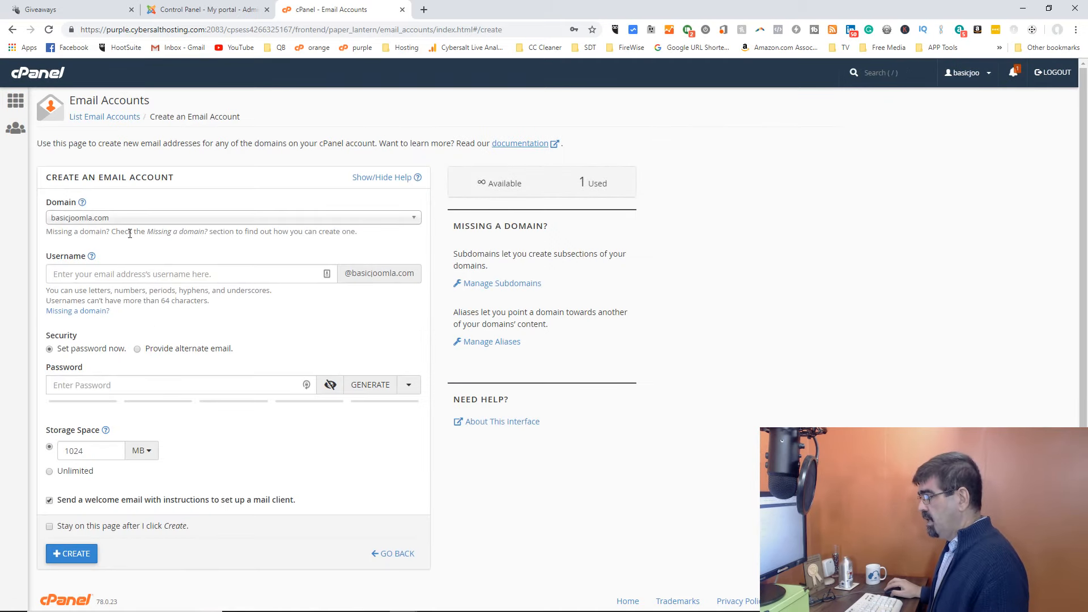
{"action": "left_click", "coordinate": [134, 278]}
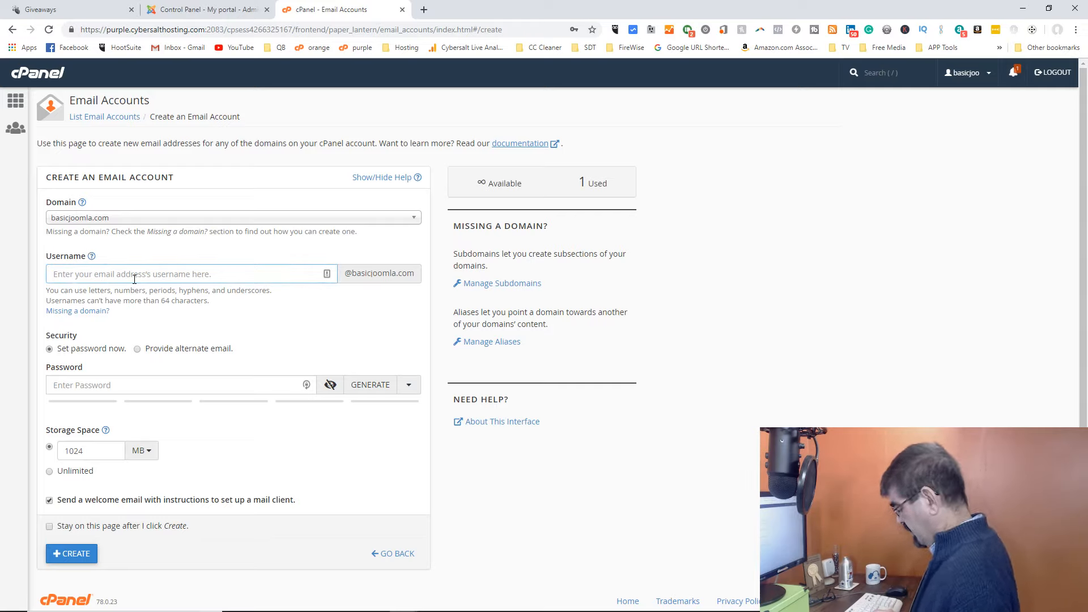
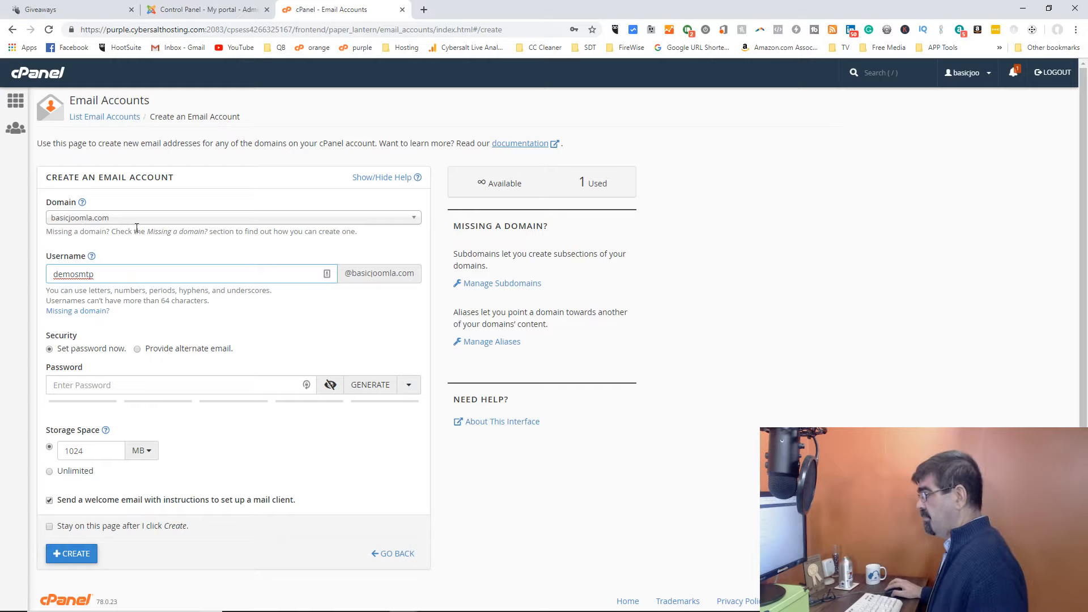
Try out account passwords for the new email account and clear them again.
{"action": "left_click", "coordinate": [165, 387]}
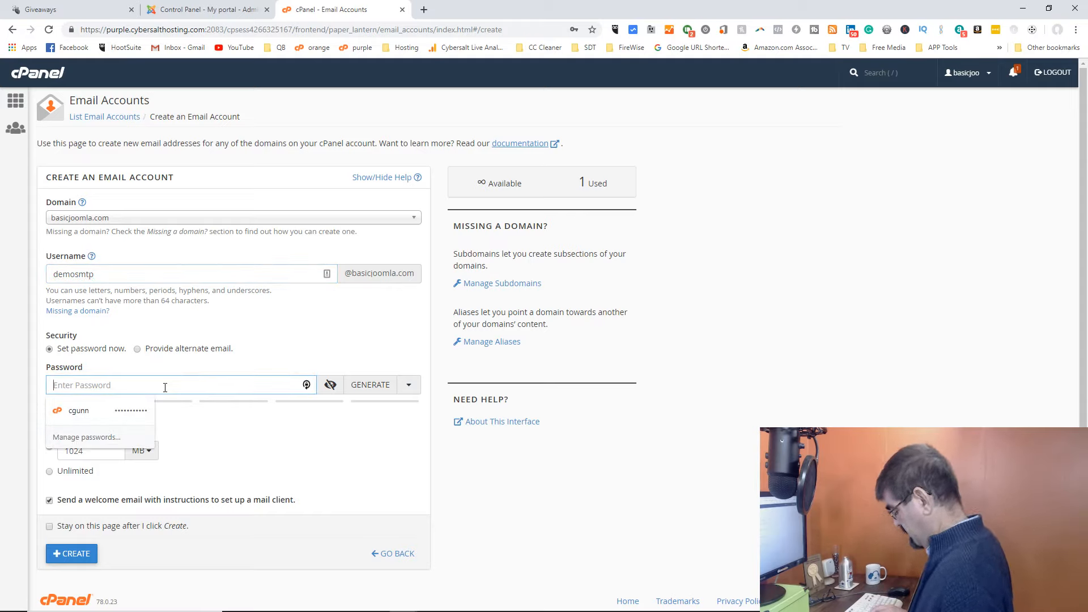
{"action": "type", "text": "1"}
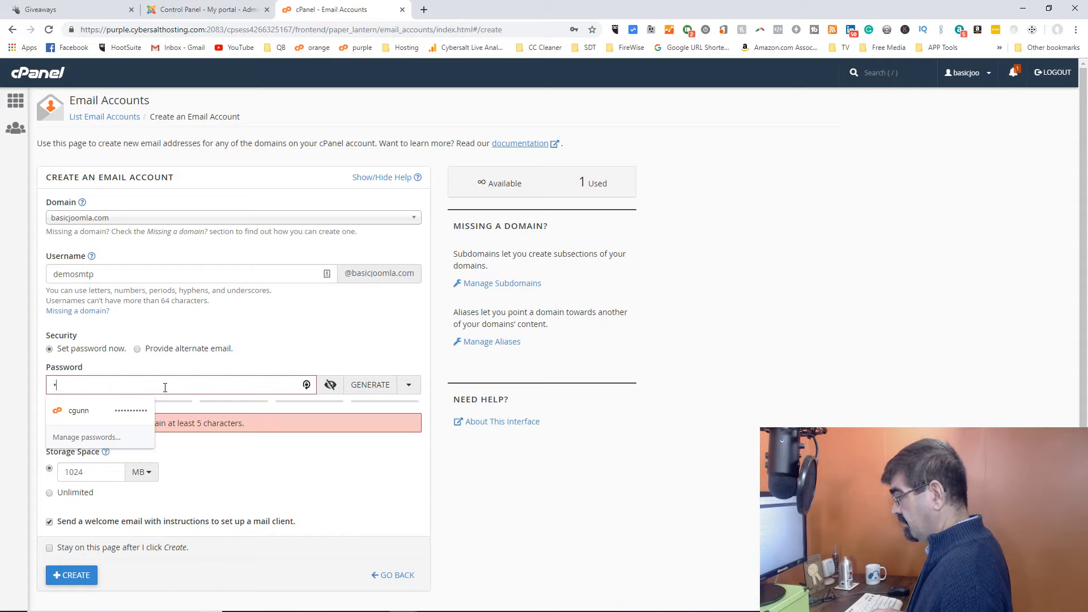
{"action": "key", "text": "BackSpace"}
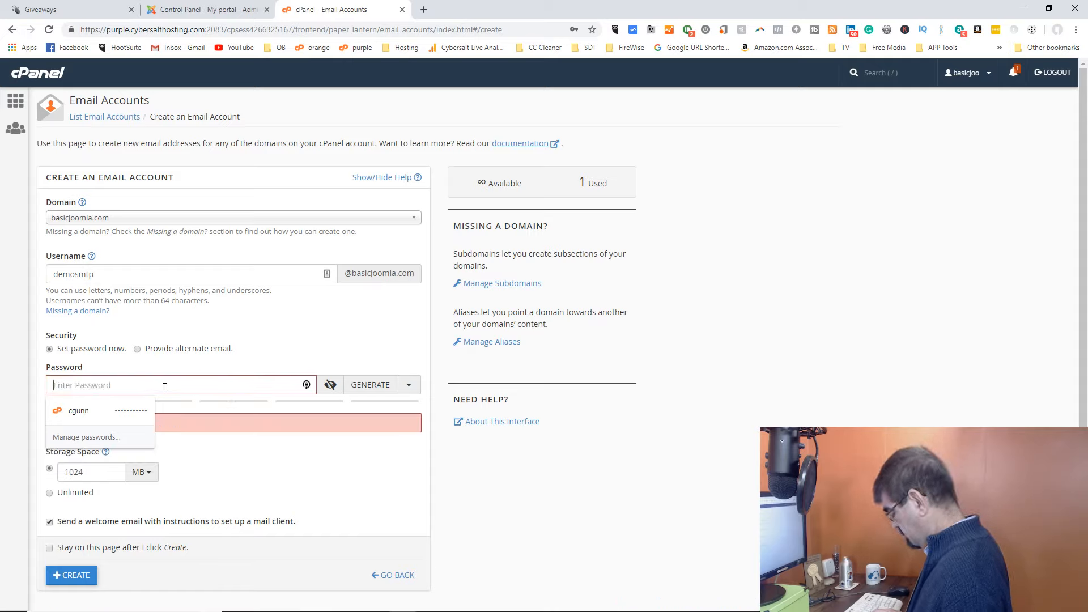
{"action": "type", "text": "••••••"}
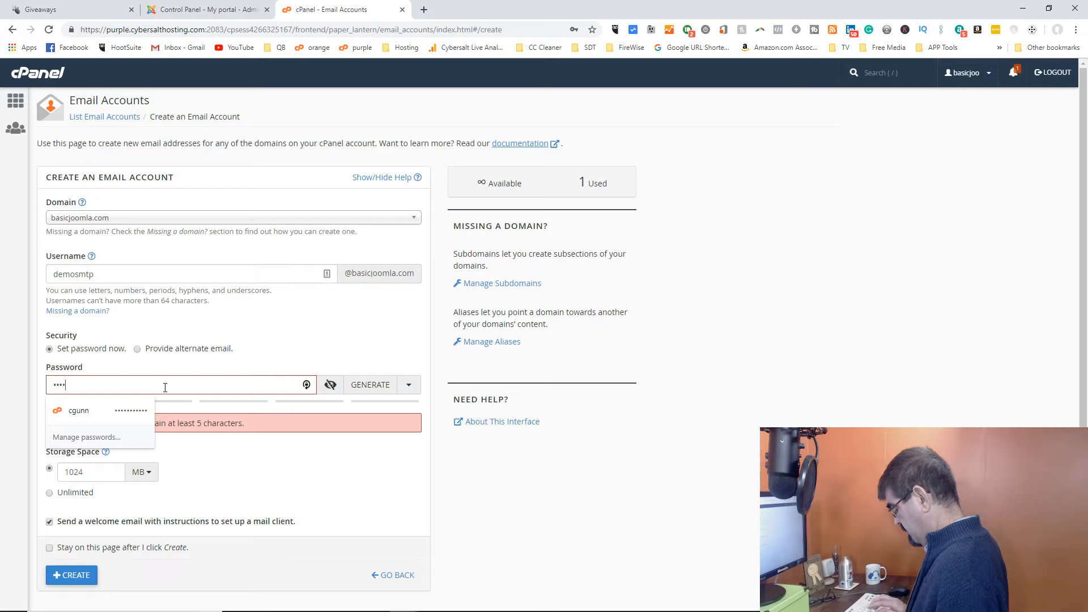
{"action": "type", "text": "•"}
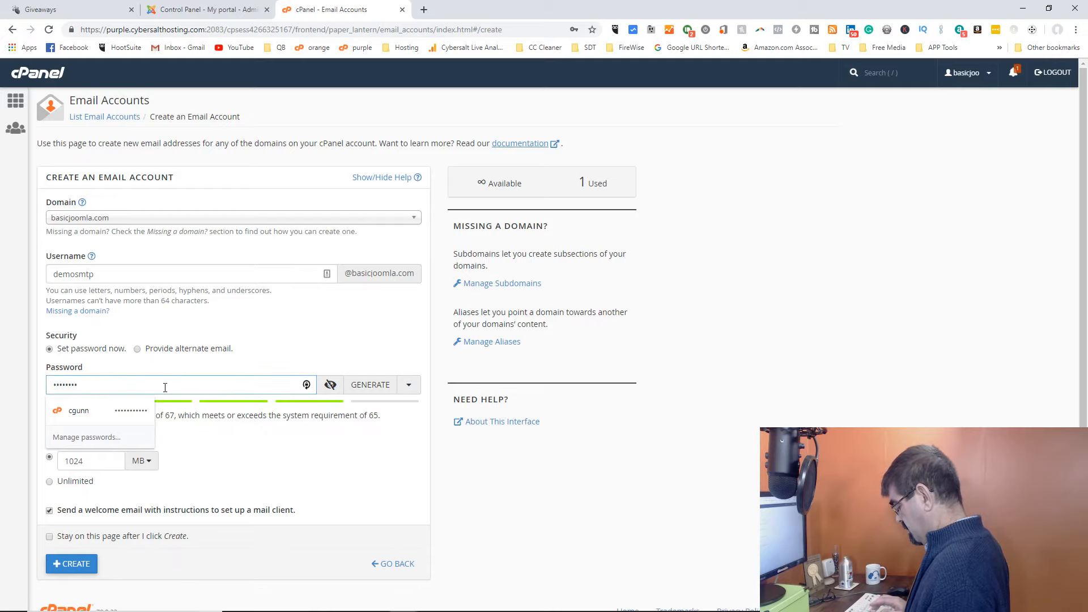
{"action": "key", "text": "BackSpace"}
{"action": "key", "text": "BackSpace"}
{"action": "key", "text": "BackSpace"}
{"action": "key", "text": "BackSpace"}
{"action": "key", "text": "BackSpace"}
{"action": "key", "text": "BackSpace"}
{"action": "key", "text": "BackSpace"}
{"action": "key", "text": "BackSpace"}
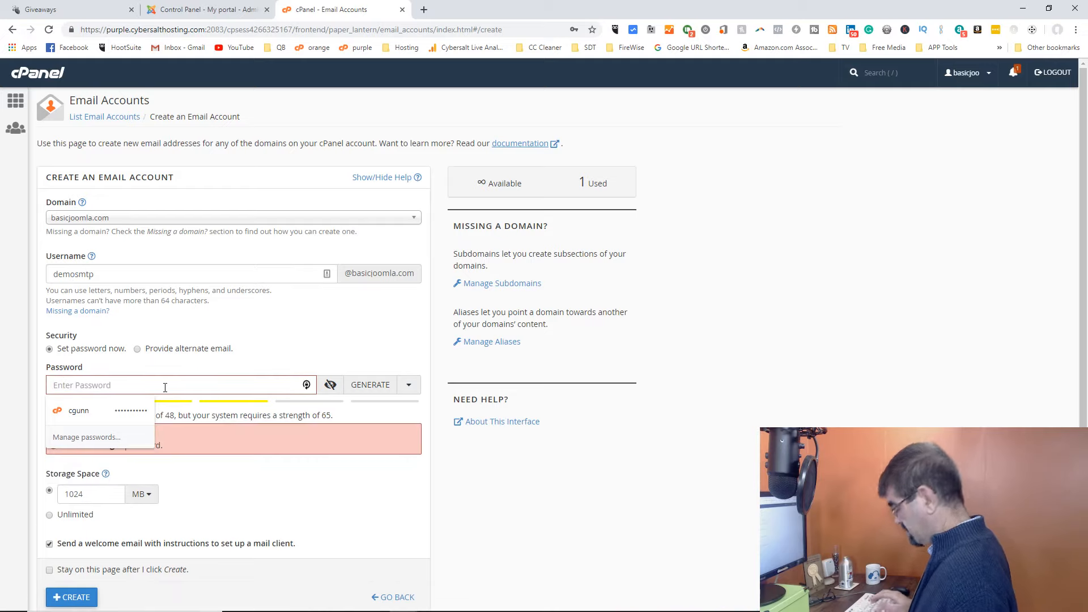
{"action": "type", "text": "•••••••"}
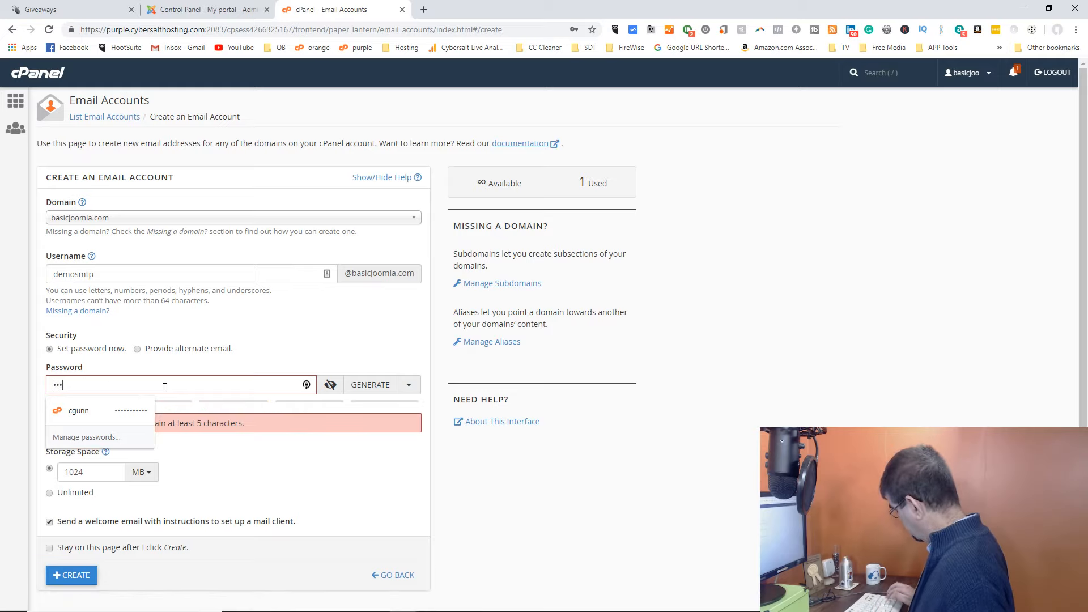
{"action": "type", "text": "••••••••••"}
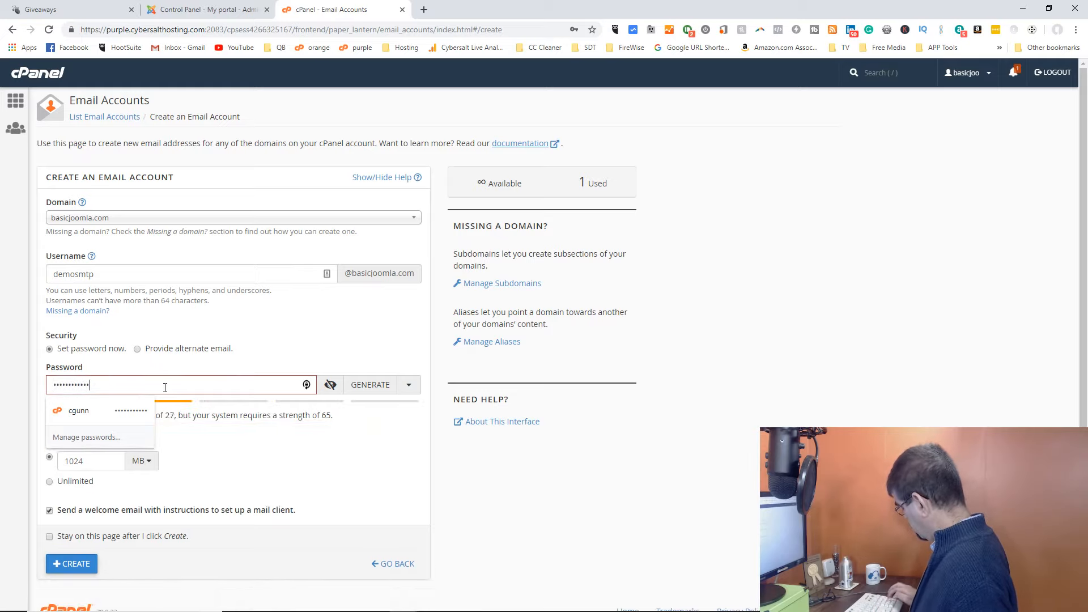
{"action": "type", "text": "•"}
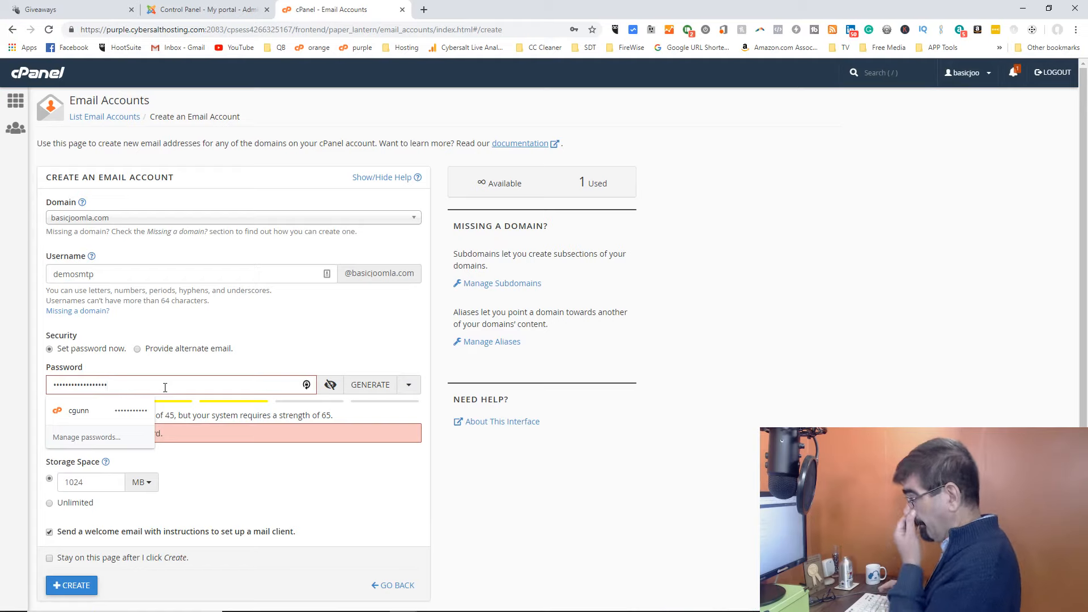
{"action": "left_click_drag", "start_coordinate": [162, 386], "coordinate": [42, 388]}
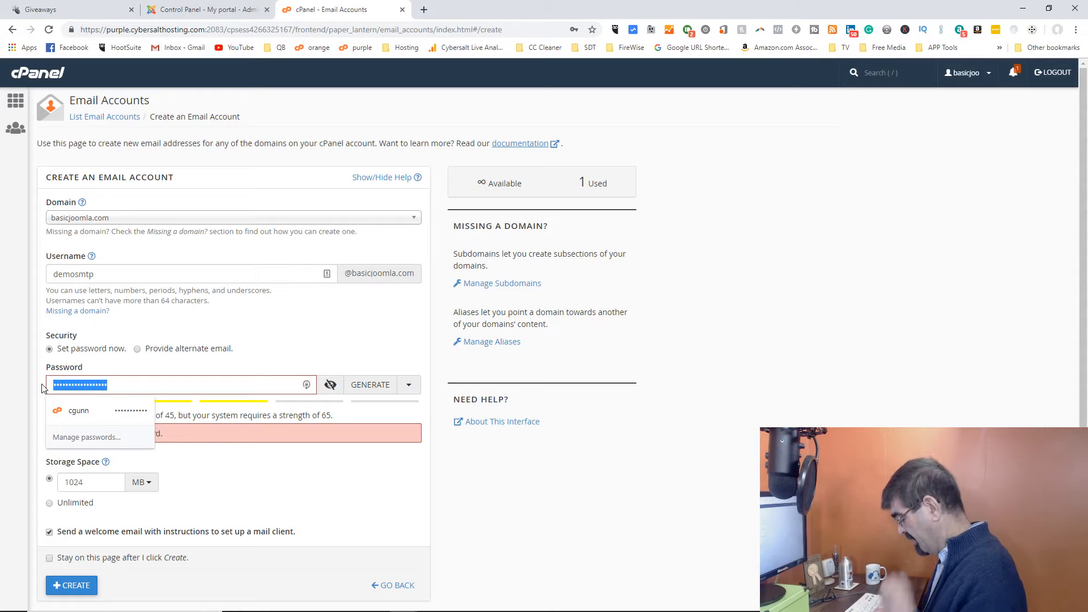
{"action": "type", "text": "••••••"}
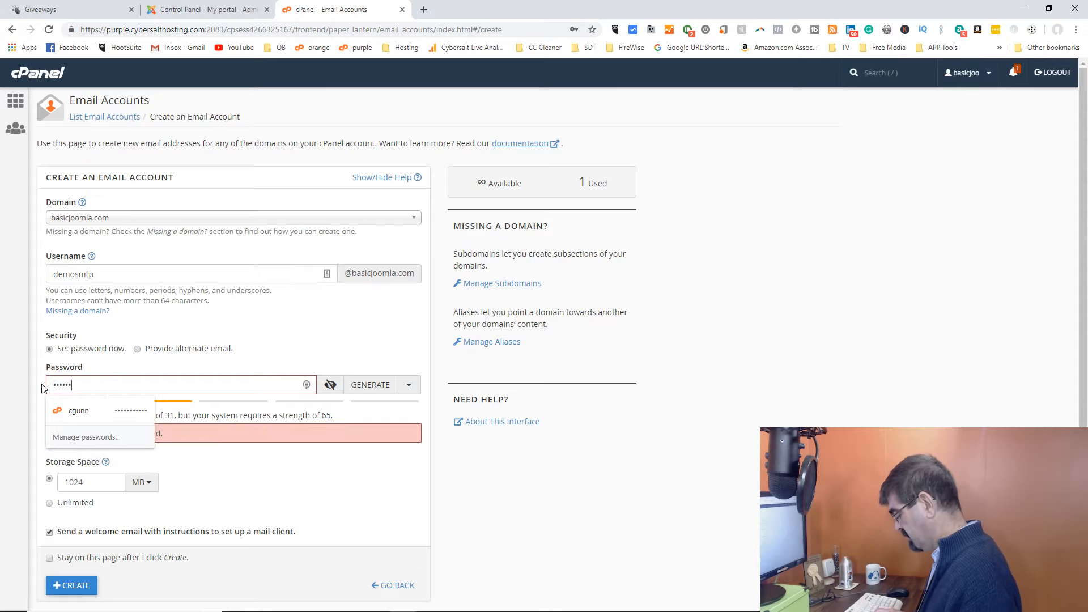
{"action": "type", "text": "•••"}
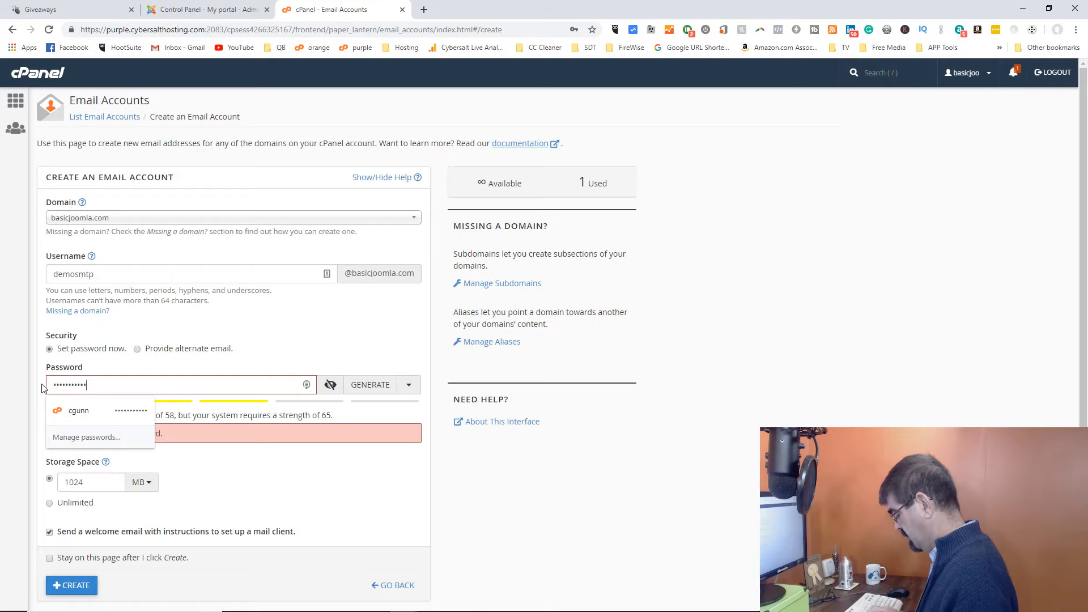
{"action": "type", "text": "••"}
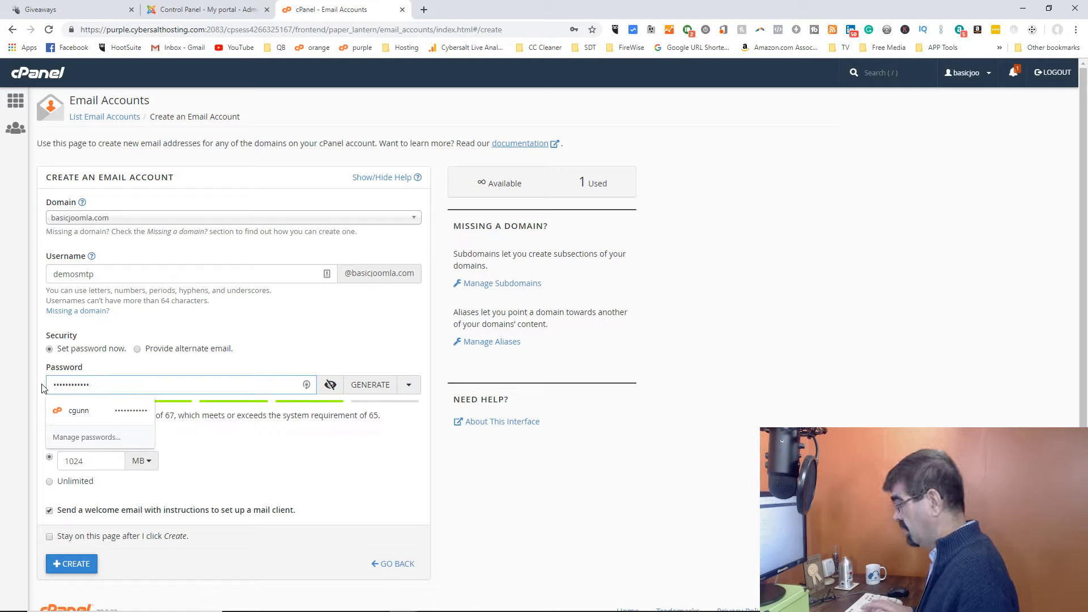
{"action": "key", "text": "BackSpace"}
{"action": "key", "text": "BackSpace"}
{"action": "key", "text": "BackSpace"}
{"action": "key", "text": "BackSpace"}
{"action": "key", "text": "BackSpace"}
{"action": "key", "text": "BackSpace"}
{"action": "key", "text": "BackSpace"}
{"action": "key", "text": "BackSpace"}
{"action": "key", "text": "BackSpace"}
{"action": "key", "text": "BackSpace"}
{"action": "key", "text": "BackSpace"}
Enter the account password for the new email account and dismiss the saved-password suggestions.
{"action": "type", "text": "••••••••"}
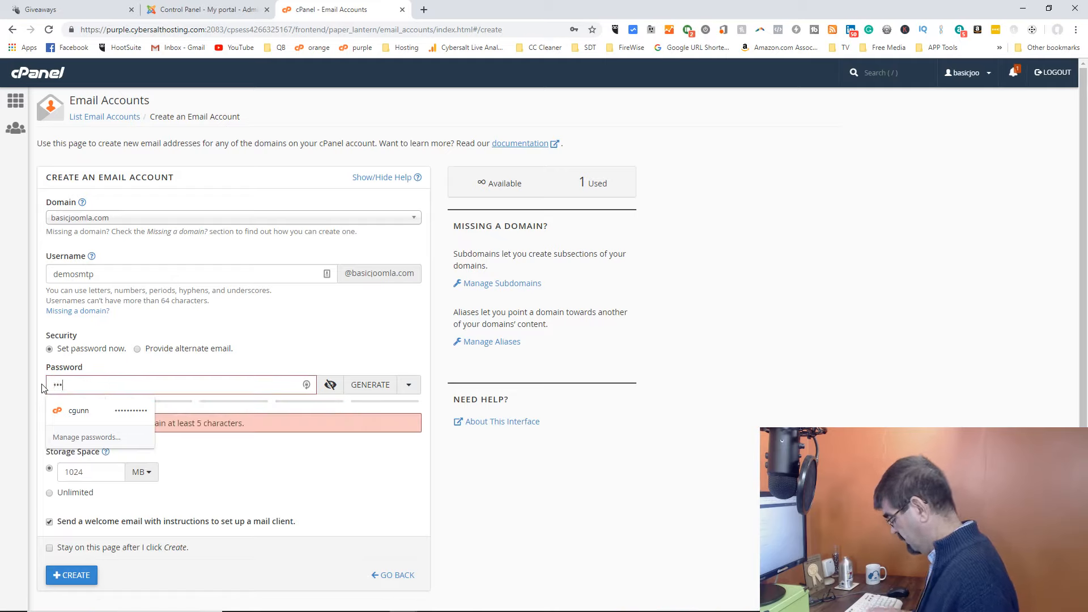
{"action": "type", "text": "••••"}
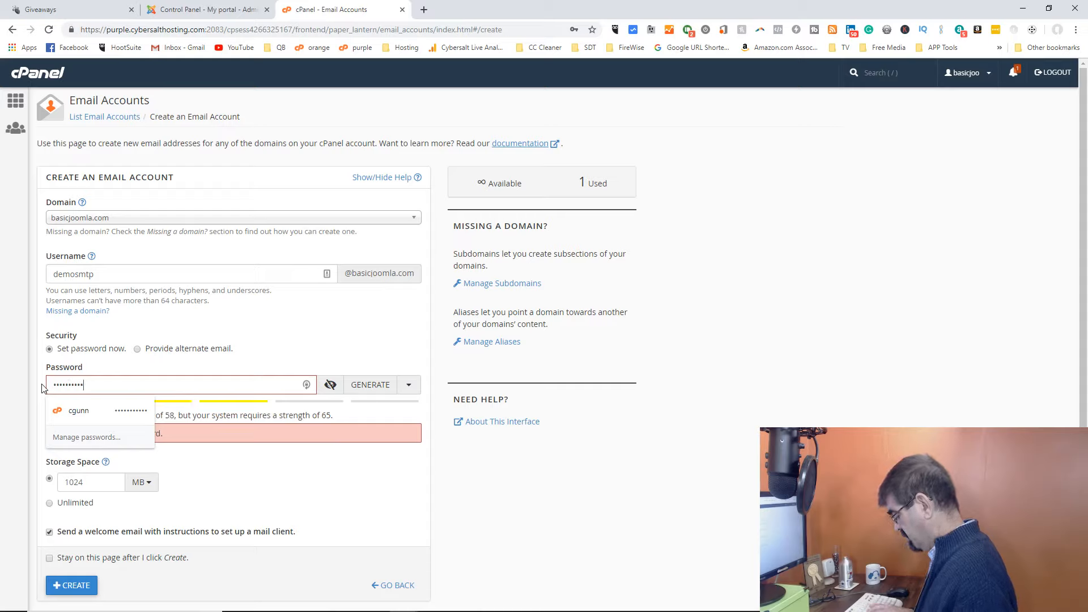
{"action": "type", "text": "••••••"}
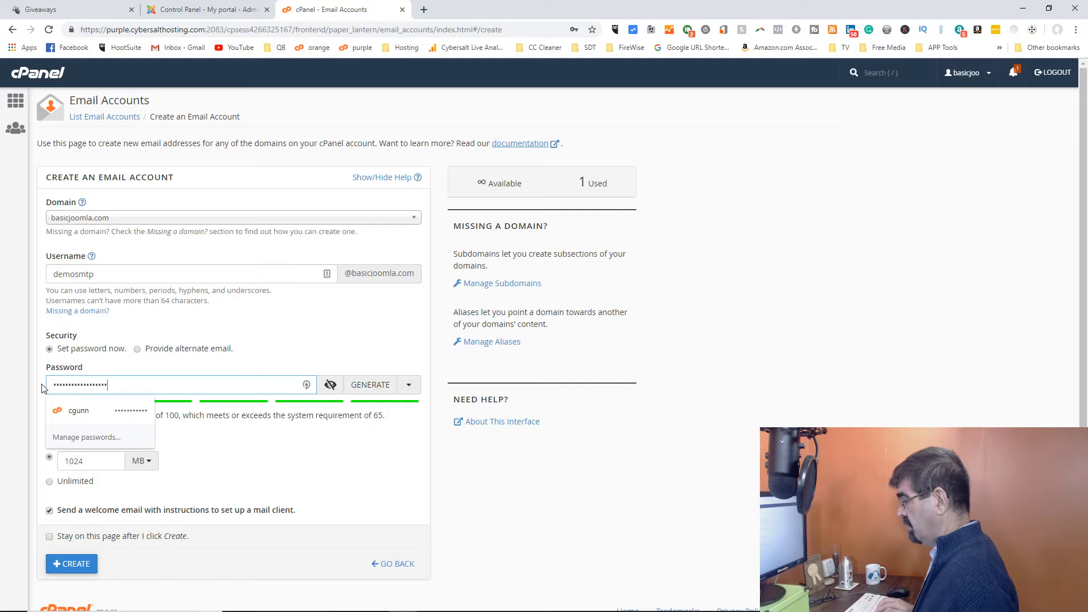
{"action": "left_click", "coordinate": [251, 455]}
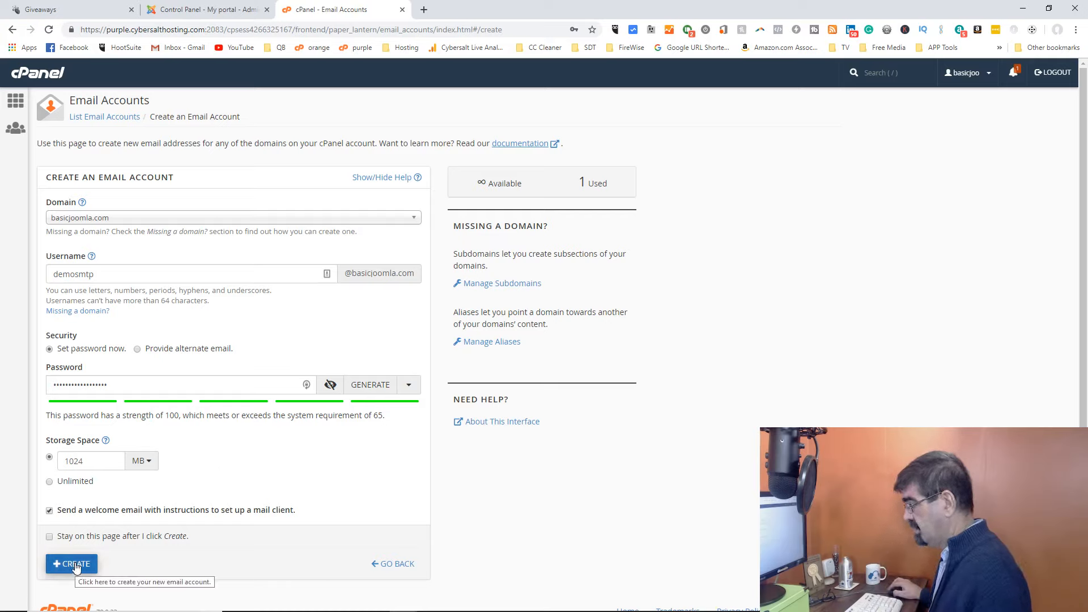
Turn off the welcome email with mail client instructions and create the email account.
{"action": "left_click", "coordinate": [50, 511]}
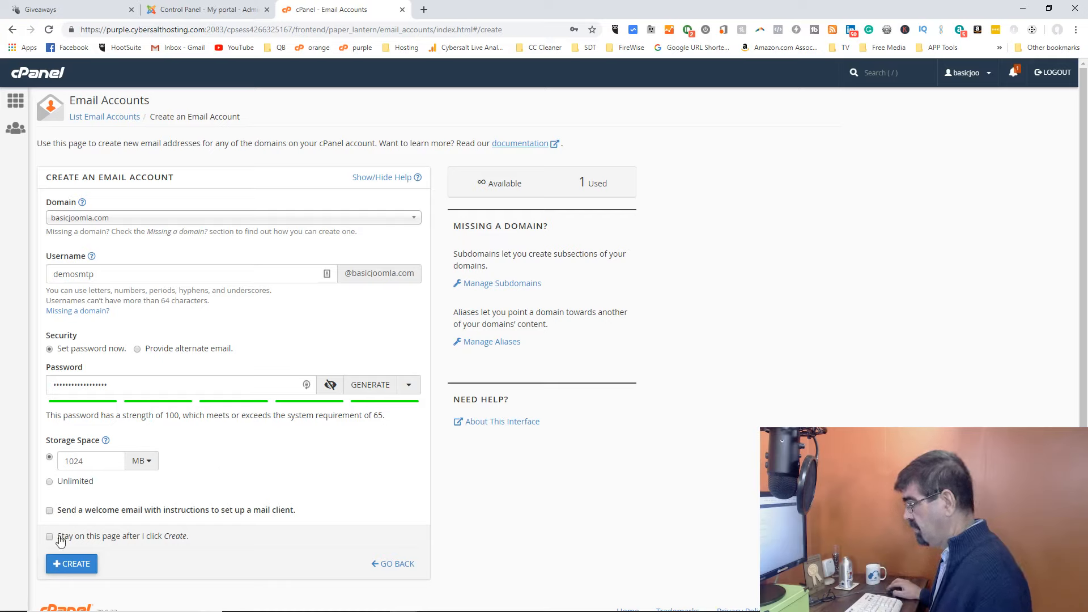
{"action": "left_click", "coordinate": [84, 572]}
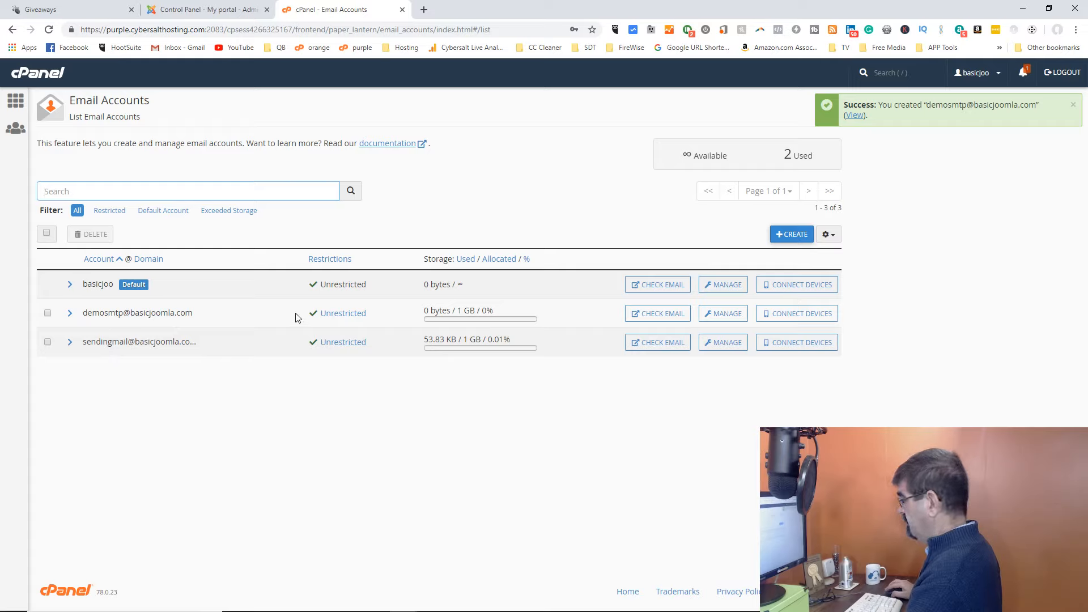
View the mail client manual settings for the newly created demosmtp account.
{"action": "left_click", "coordinate": [807, 320]}
{"action": "scroll", "coordinate": [535, 312], "scroll_direction": "down", "scroll_amount": 4}
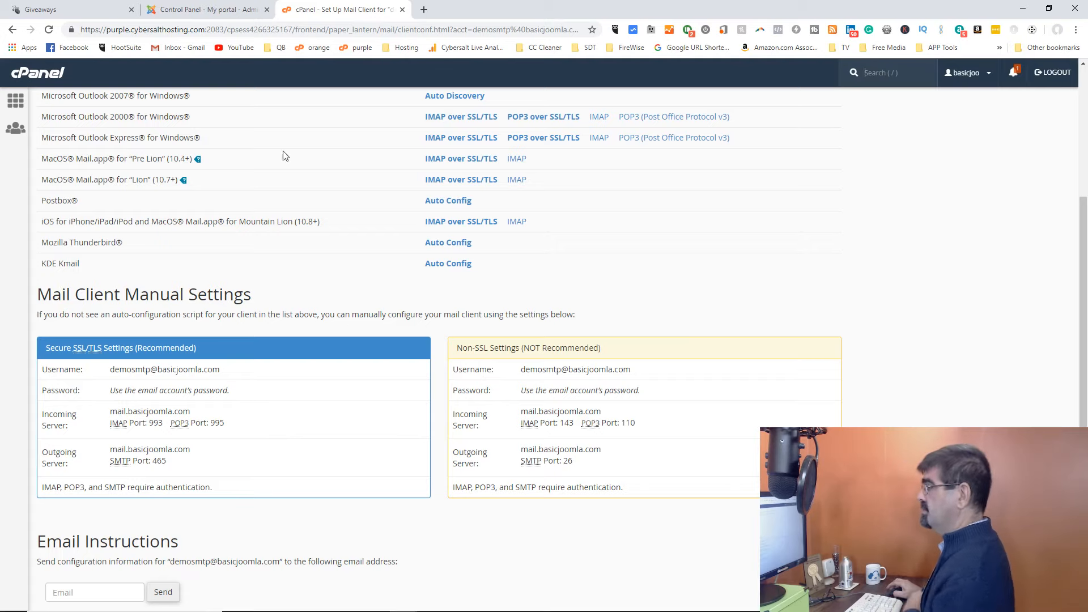
Switch to the Joomla administrator and open the Mail Settings among Global Configuration's Server settings.
{"action": "left_click", "coordinate": [214, 11]}
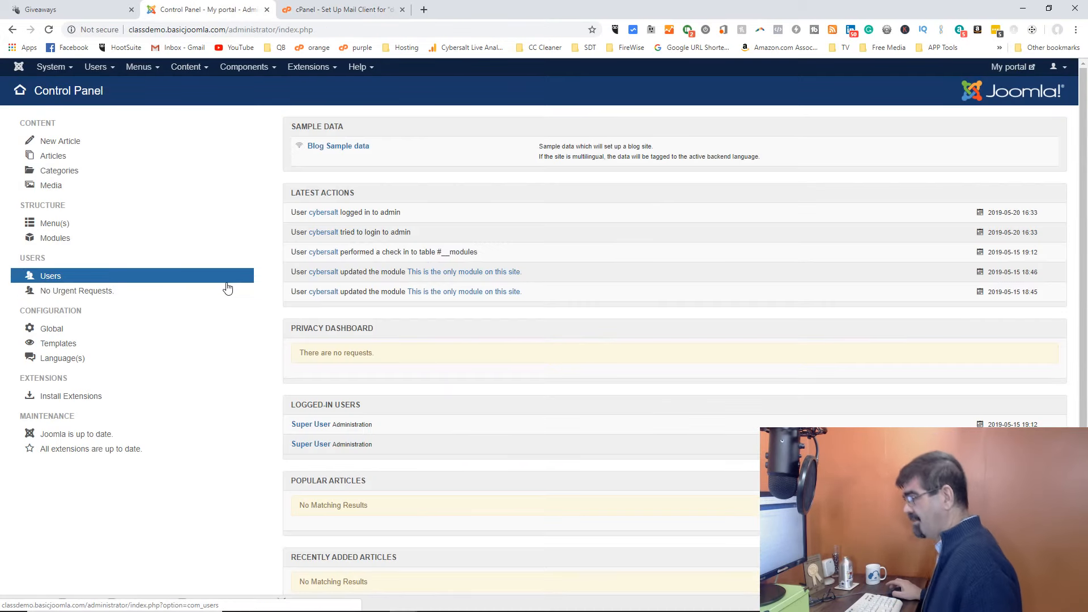
{"action": "left_click", "coordinate": [57, 70]}
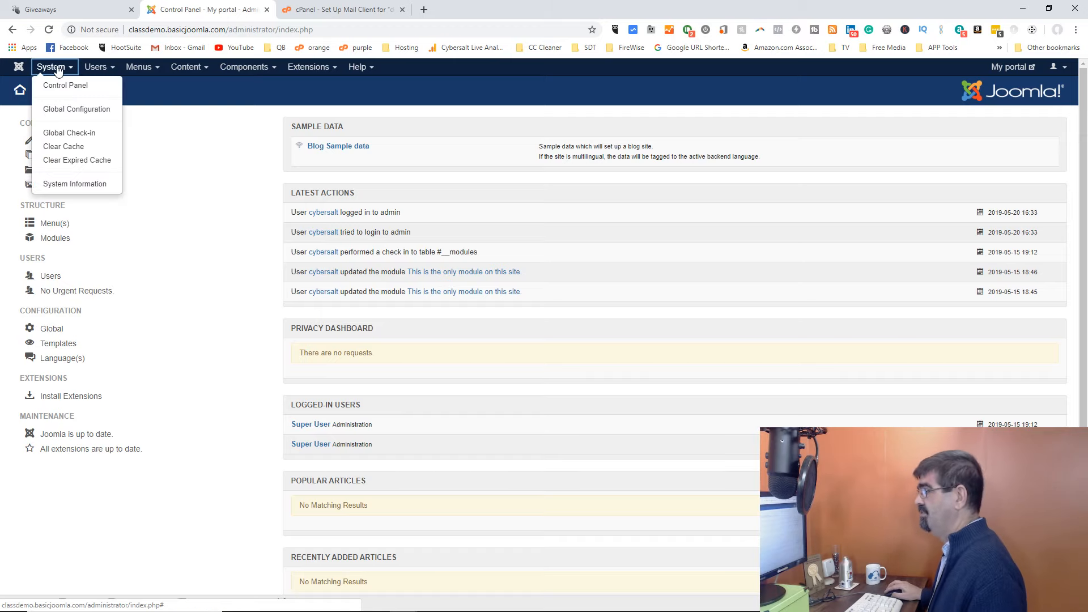
{"action": "left_click", "coordinate": [65, 106]}
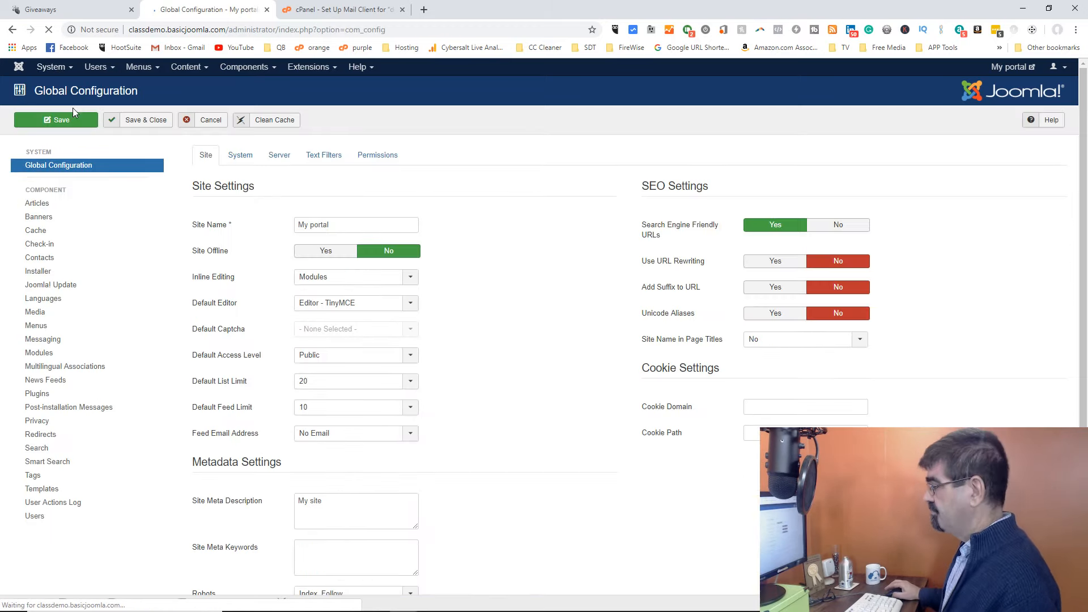
{"action": "left_click", "coordinate": [278, 154]}
{"action": "scroll", "coordinate": [554, 223], "scroll_direction": "down", "scroll_amount": 1}
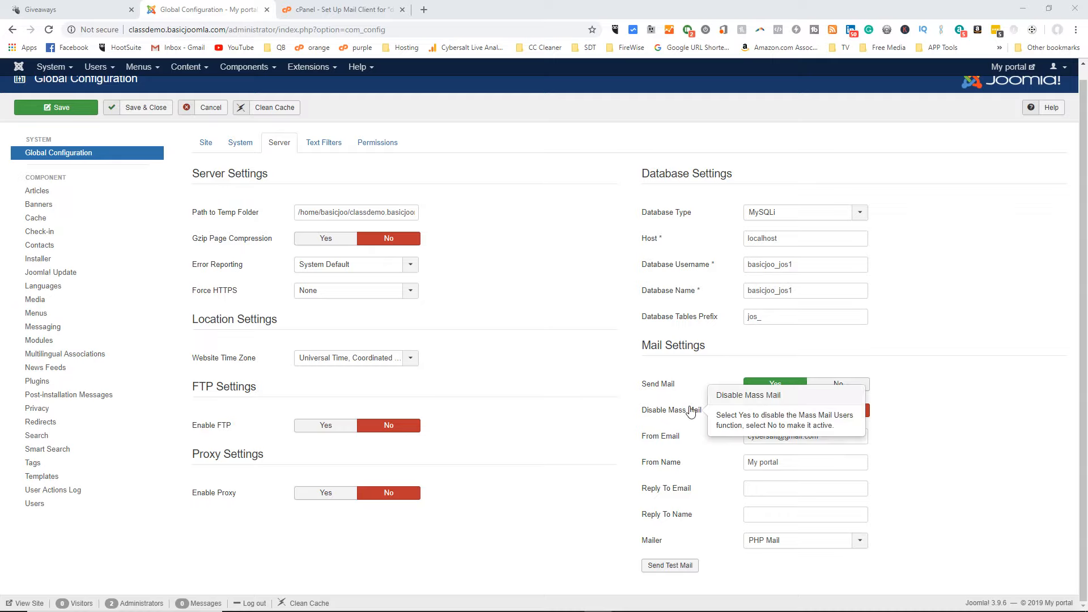
Set the site's Mailer to SMTP in the Mail Settings.
{"action": "left_click", "coordinate": [862, 542]}
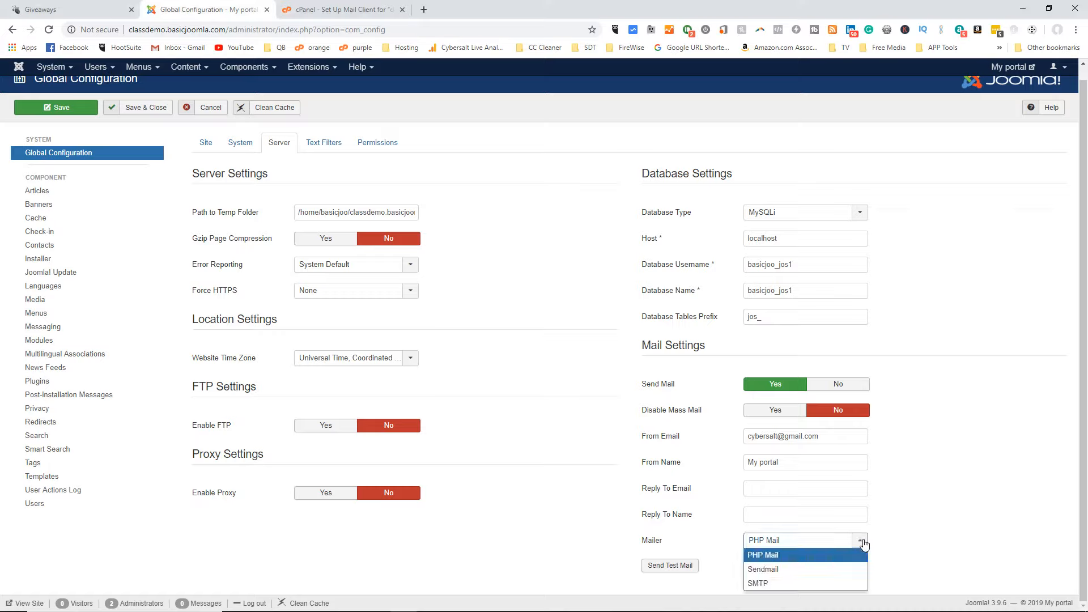
{"action": "left_click", "coordinate": [822, 584]}
{"action": "scroll", "coordinate": [995, 350], "scroll_direction": "down", "scroll_amount": 2}
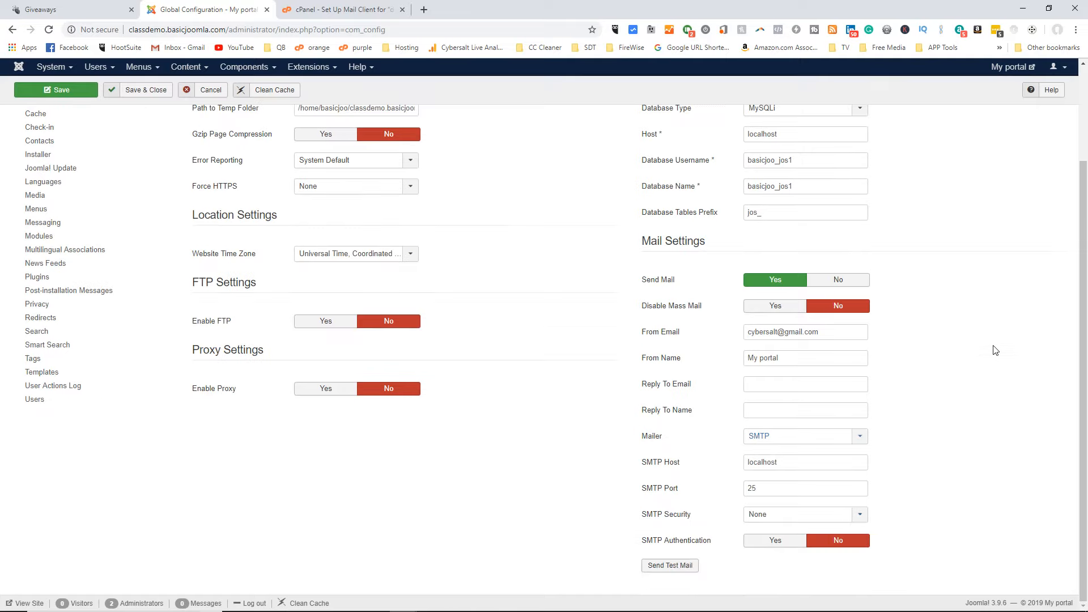